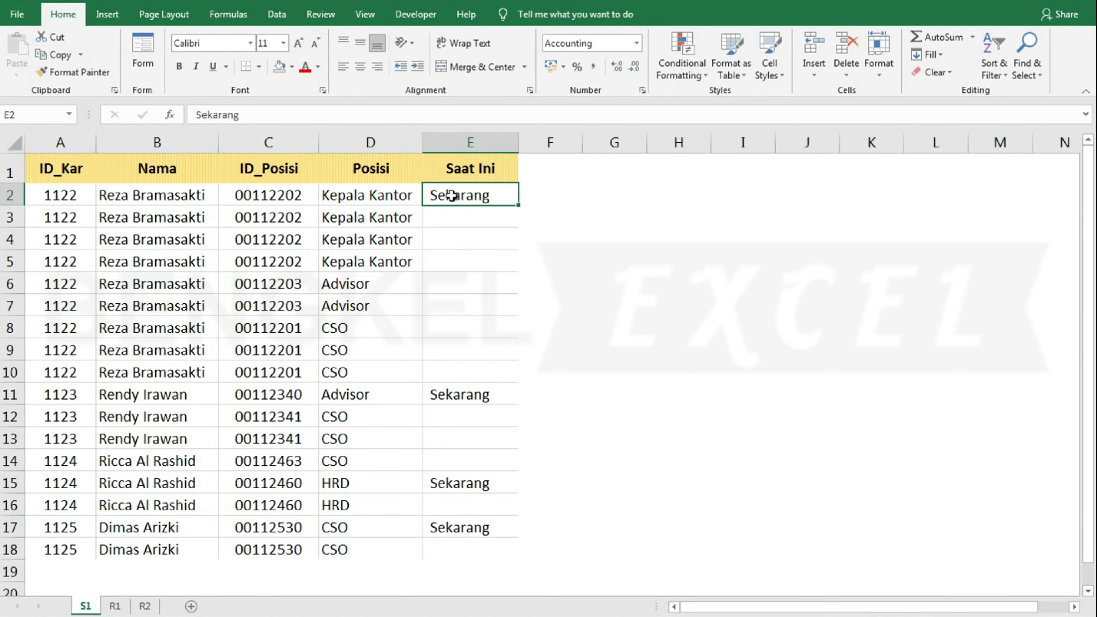
# Enter Sekarang in E3 and E4 via autocomplete, then clear both cells.
pyautogui.click(399, 218)
pyautogui.click(482, 221)
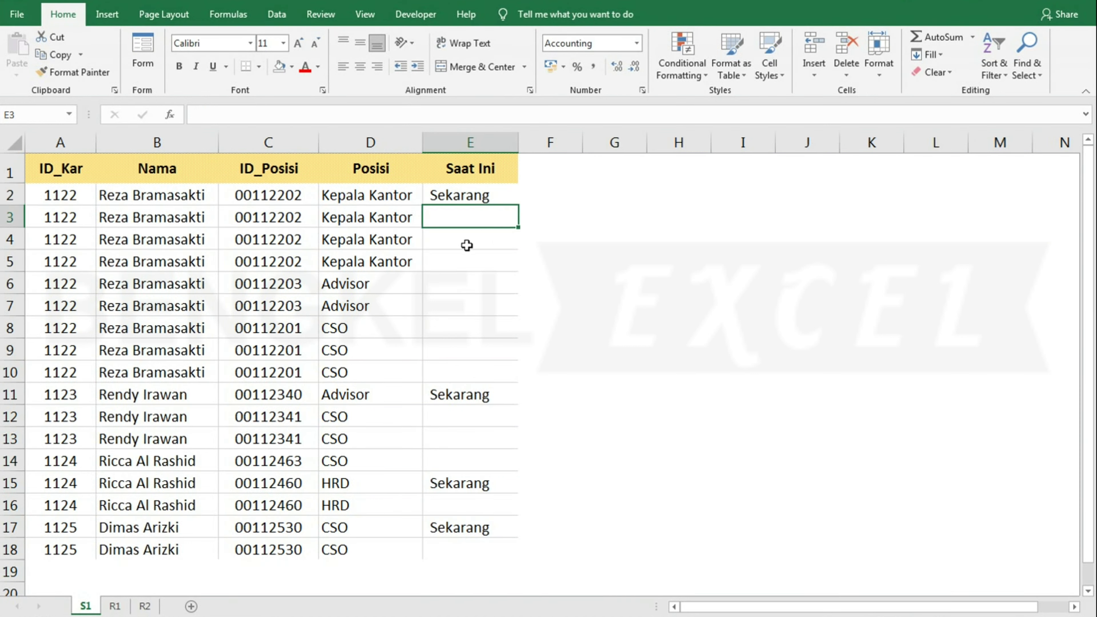
pyautogui.write('S')
pyautogui.press('Return')
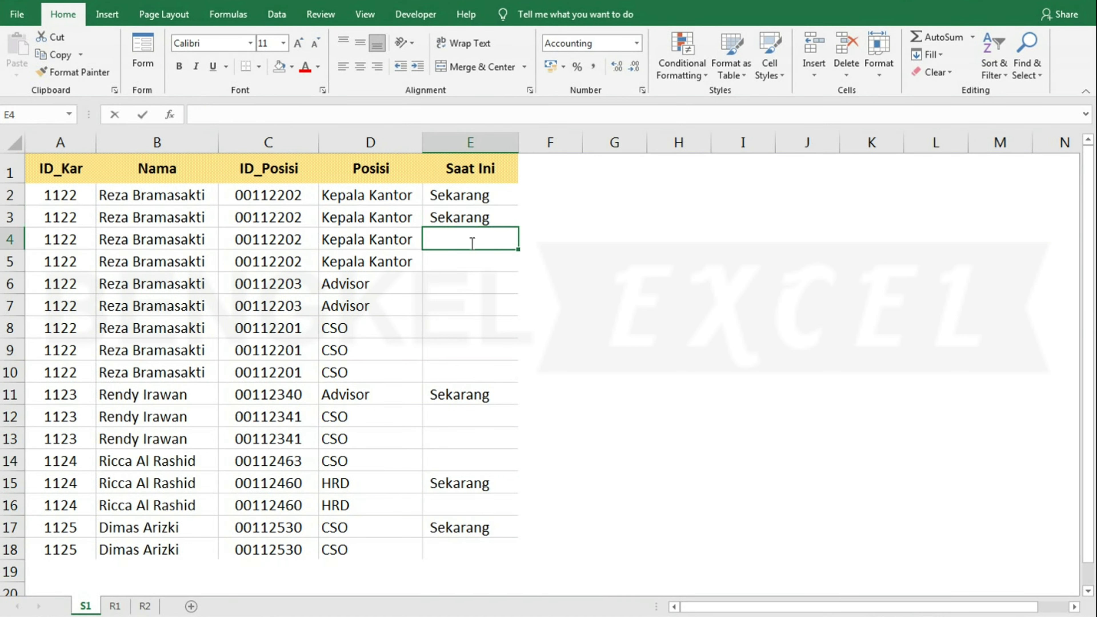
pyautogui.write('S')
pyautogui.press('Return')
pyautogui.moveTo(475, 217); pyautogui.dragTo(480, 238)
pyautogui.press('Delete')
# Review the Sekarang cell E2 and the Posisi value in D3, then select E3.
pyautogui.click(458, 195)
pyautogui.click(399, 218)
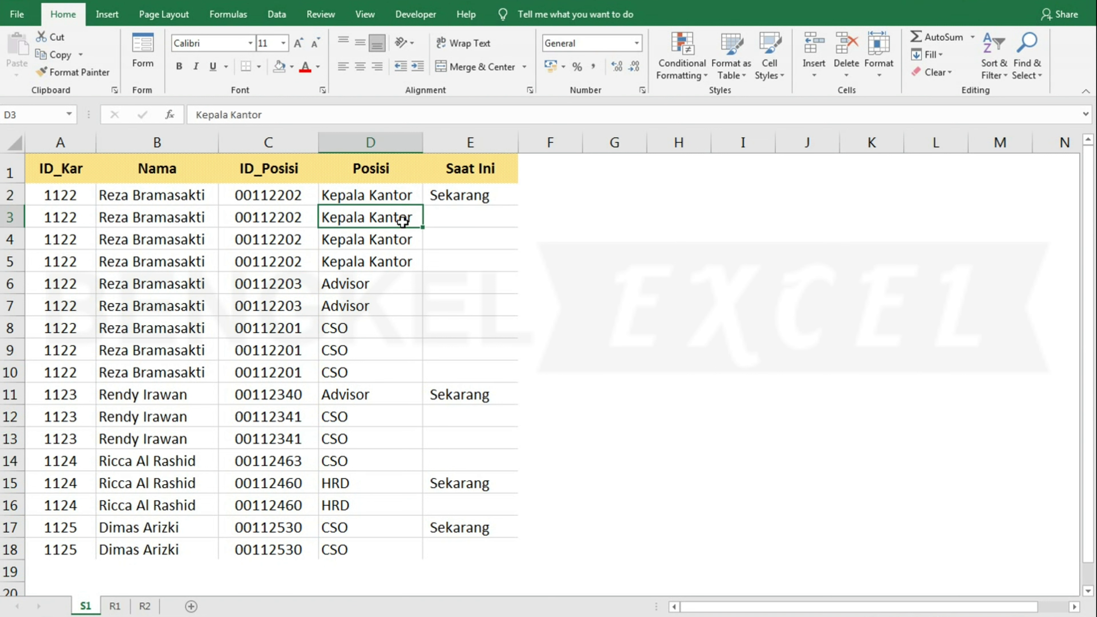
pyautogui.click(466, 198)
pyautogui.click(452, 300)
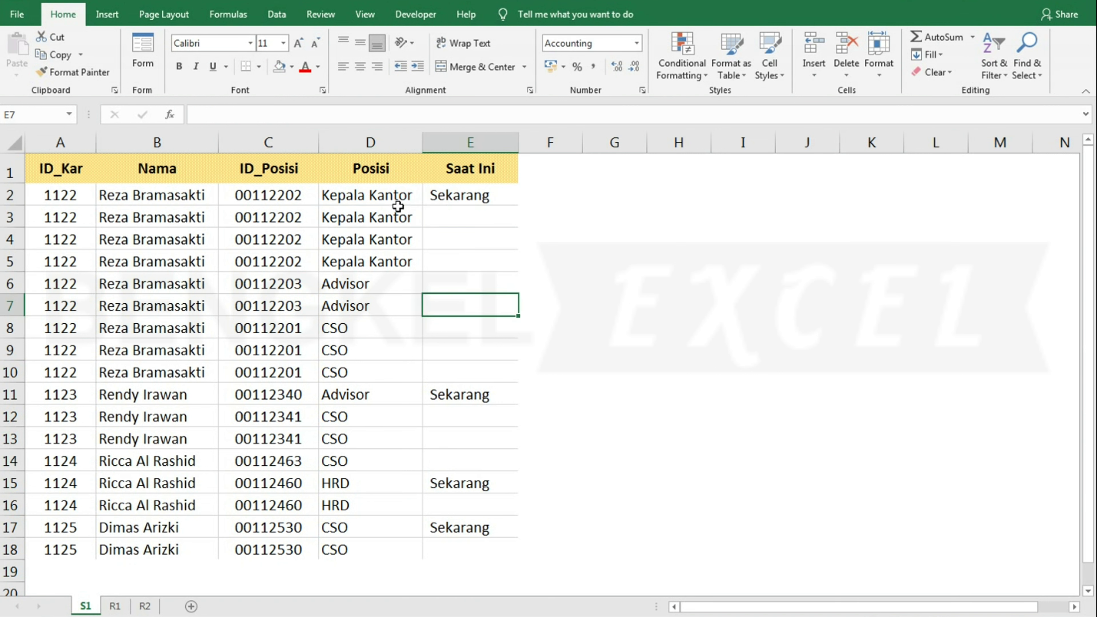
pyautogui.click(384, 221)
pyautogui.click(482, 221)
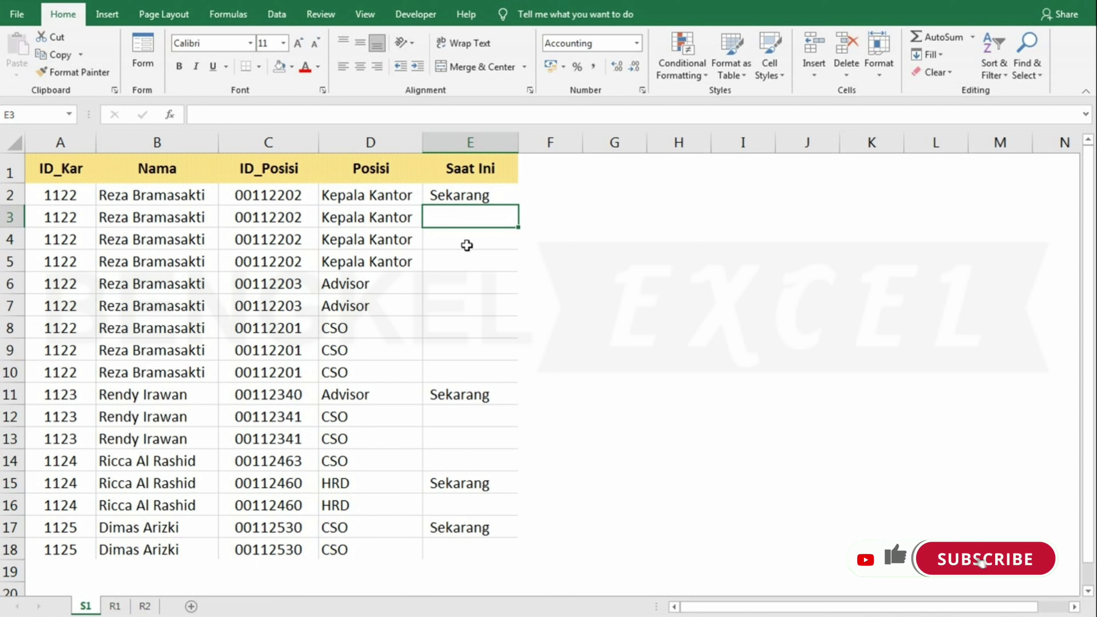
# Retype Sekarang into E3 and E4, clear them, and begin =IF( in E3.
pyautogui.write('Sekarang')
pyautogui.press('Return')
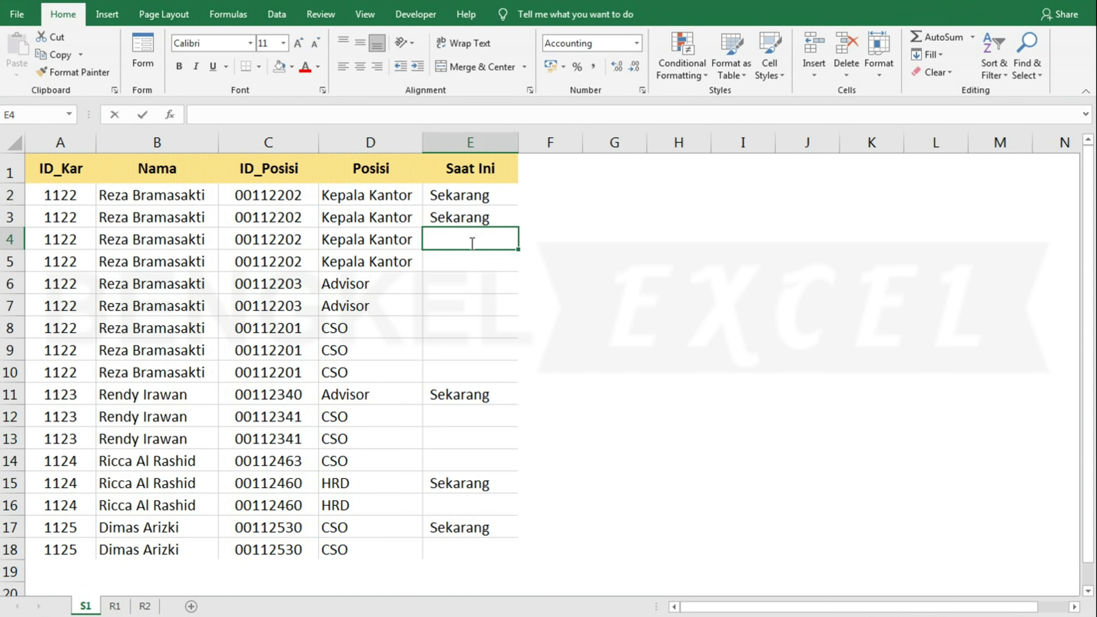
pyautogui.write('s')
pyautogui.press('Return')
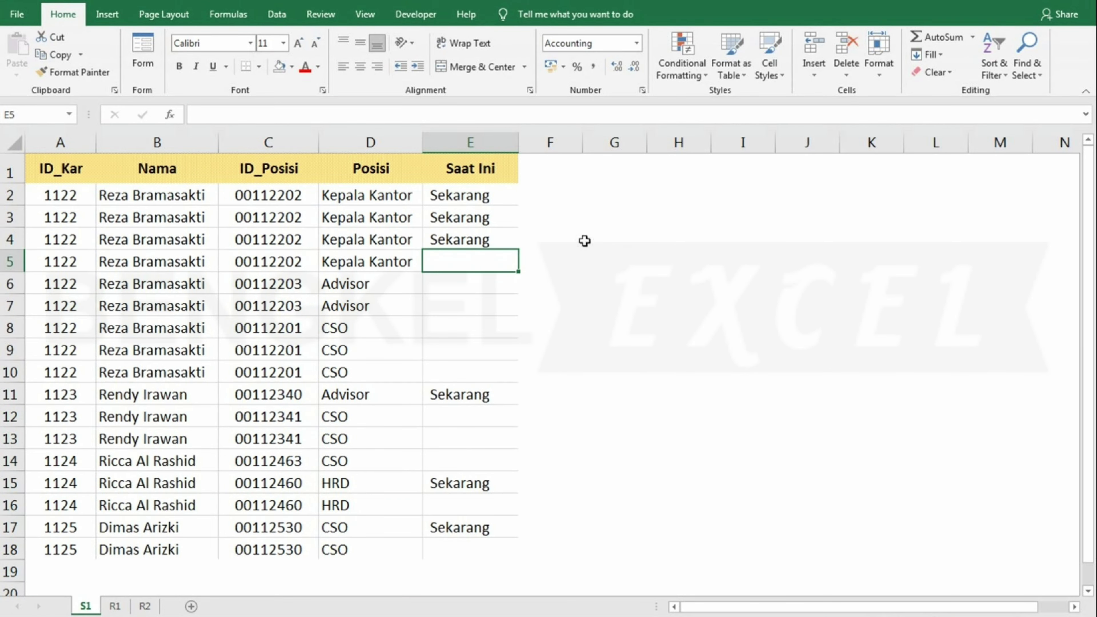
pyautogui.moveTo(470, 217); pyautogui.dragTo(469, 239)
pyautogui.press('Delete')
pyautogui.write('=IF(')
# Build the condition D3=D2 and complete the formula as =IF(D3=D2;E2;"").
pyautogui.click(360, 219)
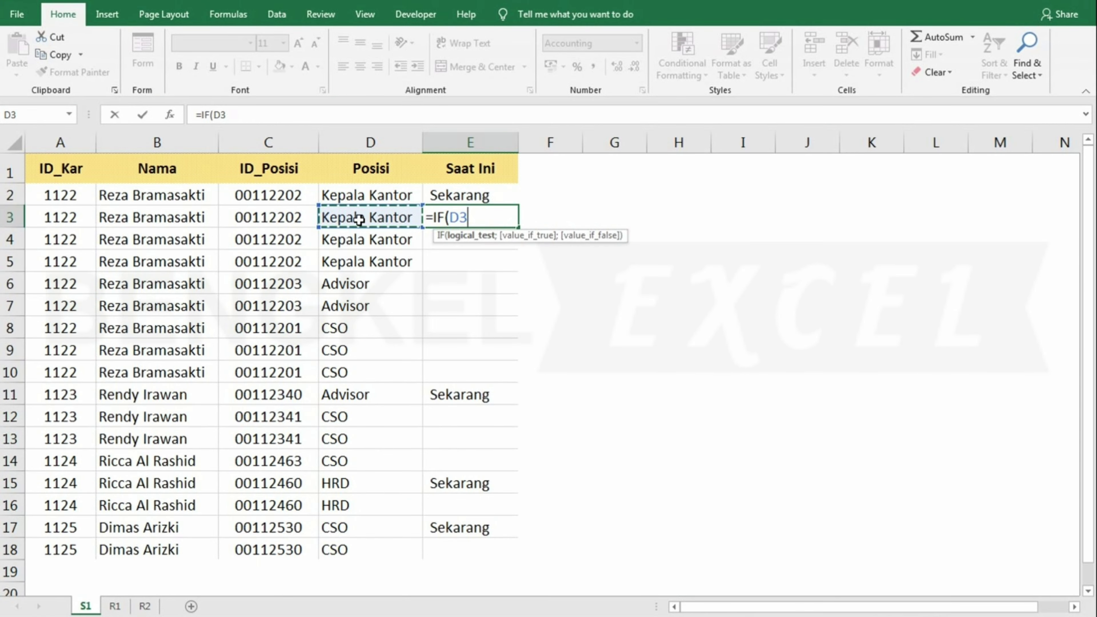
pyautogui.write('=')
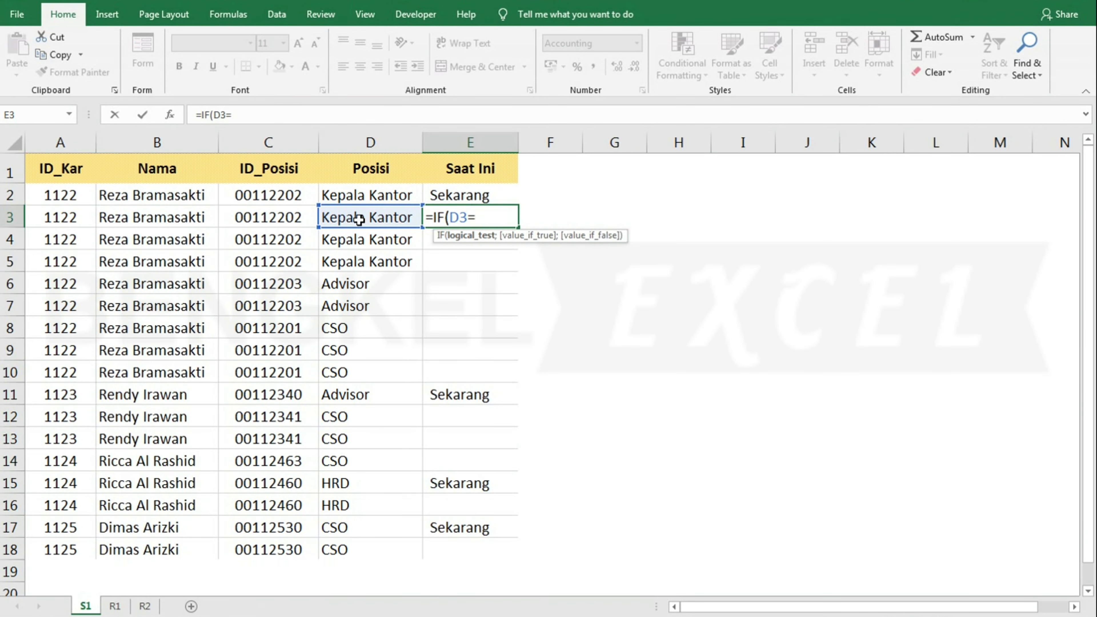
pyautogui.click(391, 193)
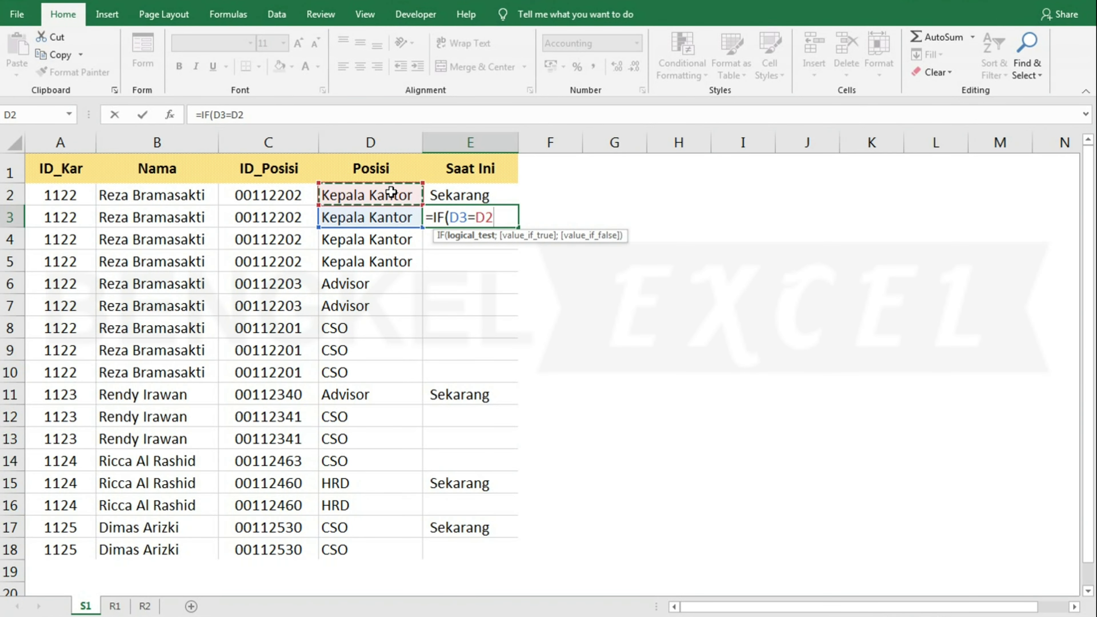
pyautogui.write(';E2;"")')
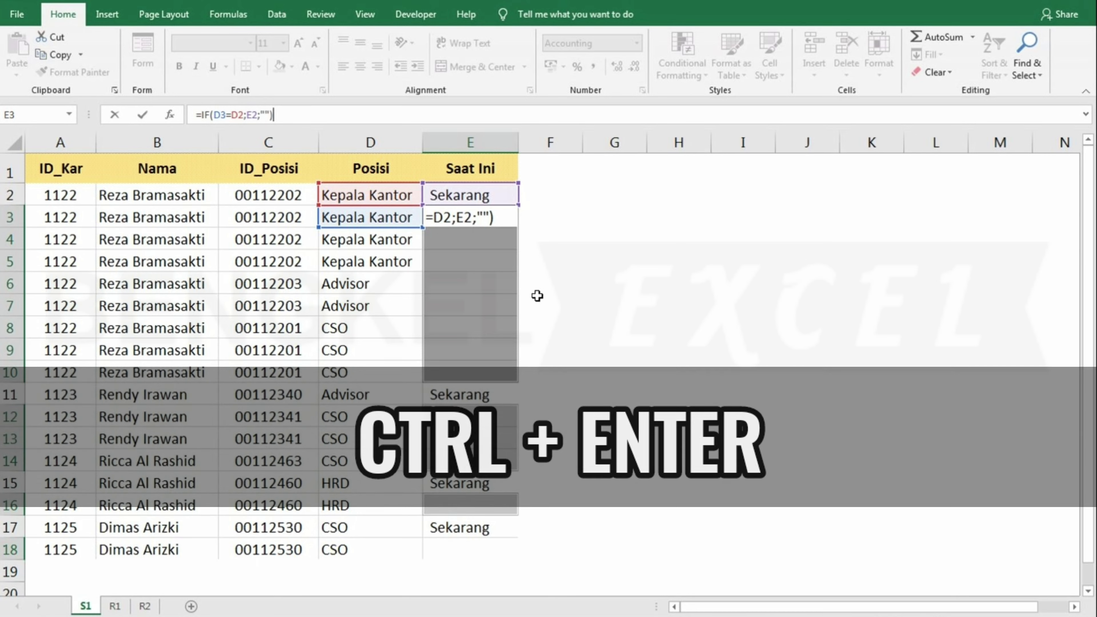
# Fill all selected blank cells with the formula using Ctrl+Enter and check E6–E9.
pyautogui.hotkey('ctrl', 'Return')
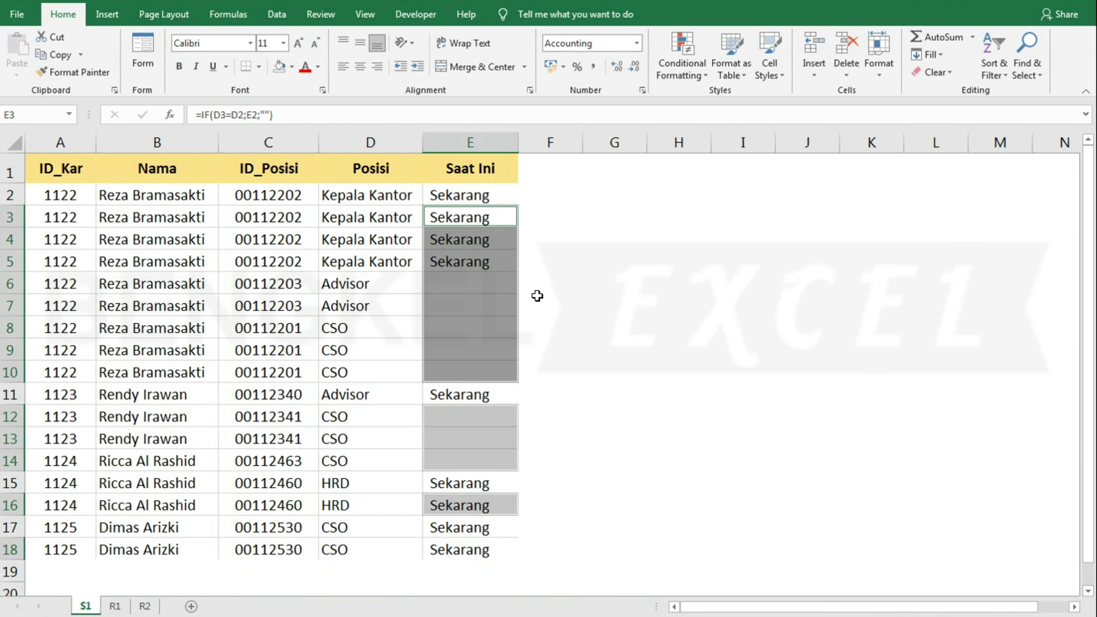
pyautogui.click(498, 324)
pyautogui.click(473, 285)
pyautogui.click(465, 306)
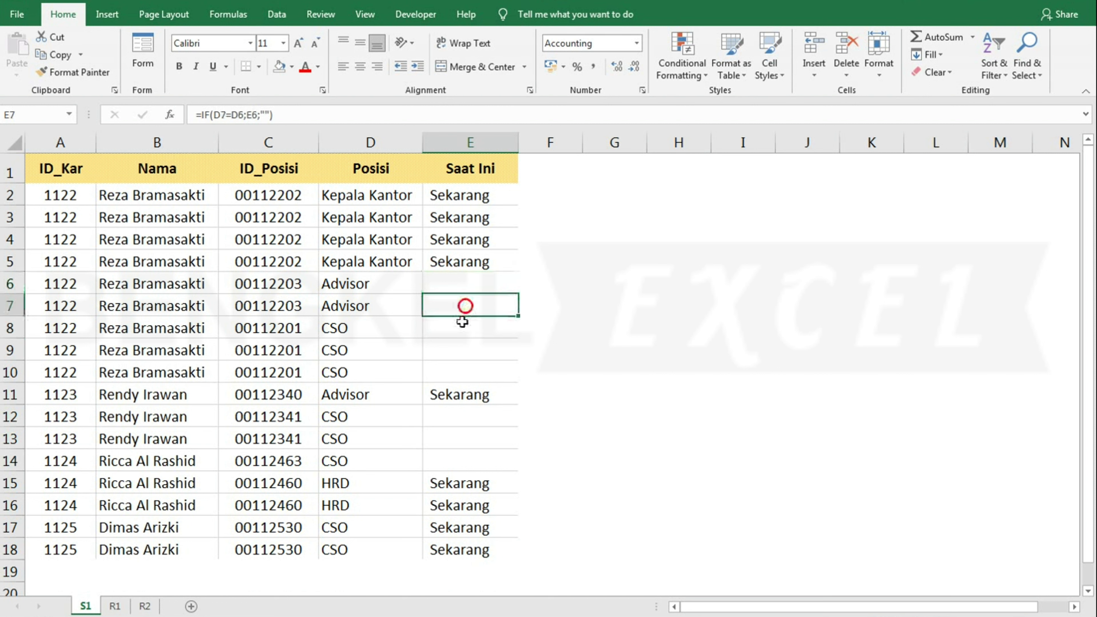
pyautogui.click(462, 323)
pyautogui.click(456, 349)
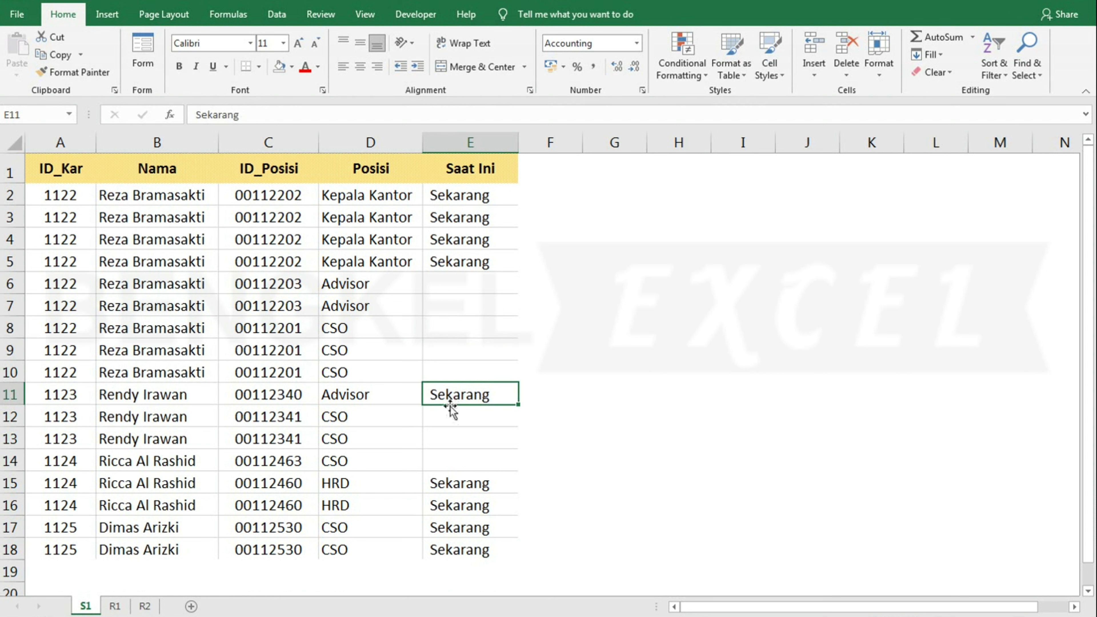
# Check results down column E, comparing E11, E13 and E17 against Posisi in D13 and D14.
pyautogui.click(446, 440)
pyautogui.click(447, 483)
pyautogui.click(459, 518)
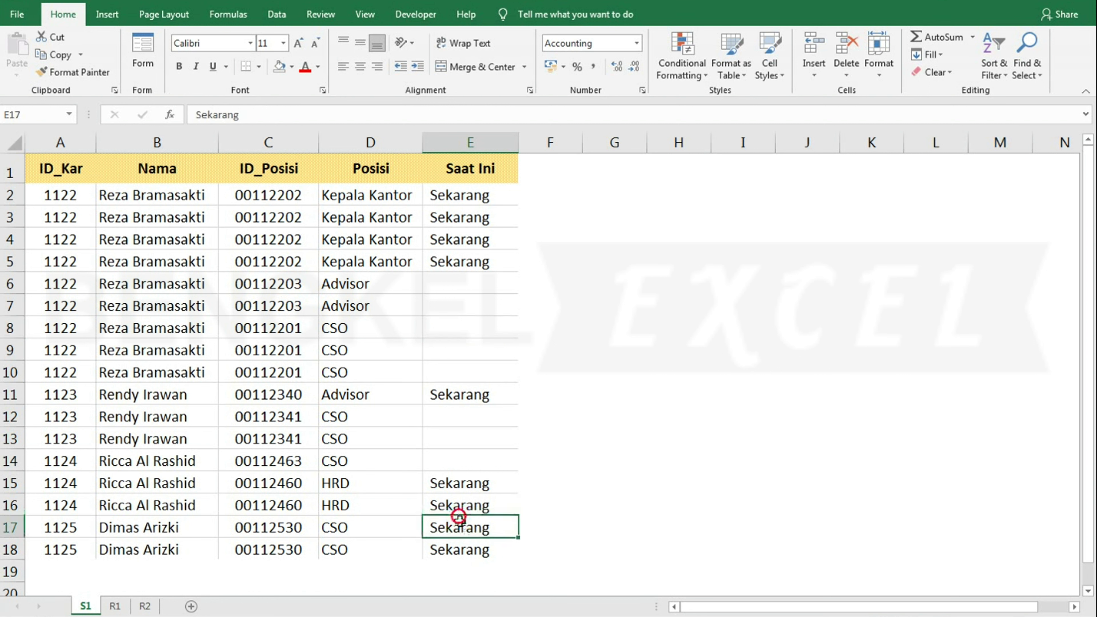
pyautogui.click(470, 395)
pyautogui.click(350, 436)
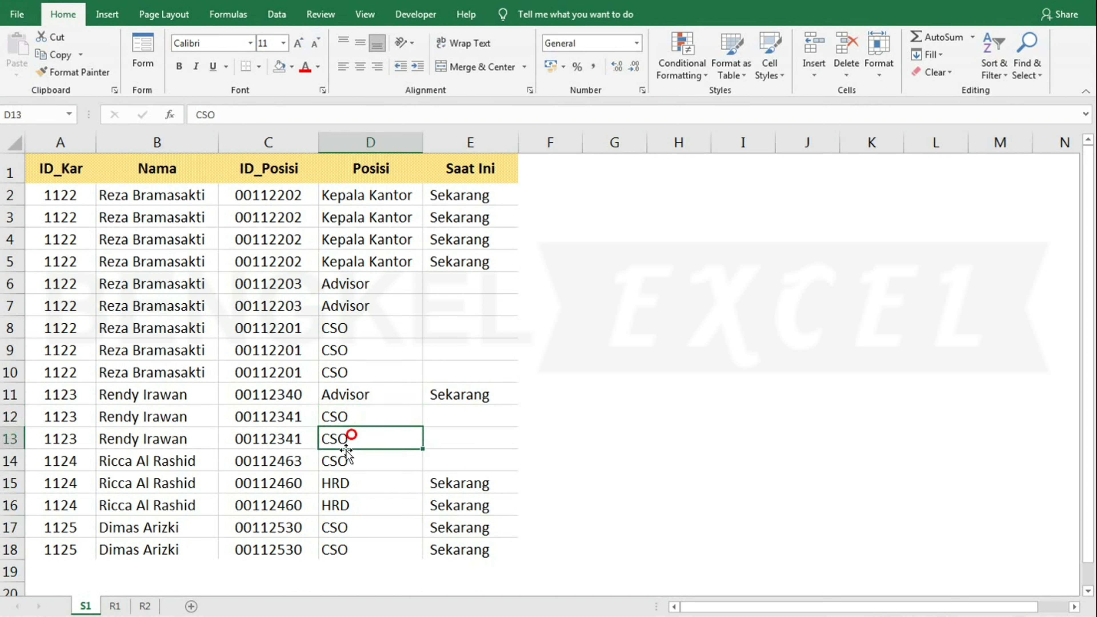
pyautogui.click(343, 457)
pyautogui.click(460, 438)
pyautogui.click(452, 346)
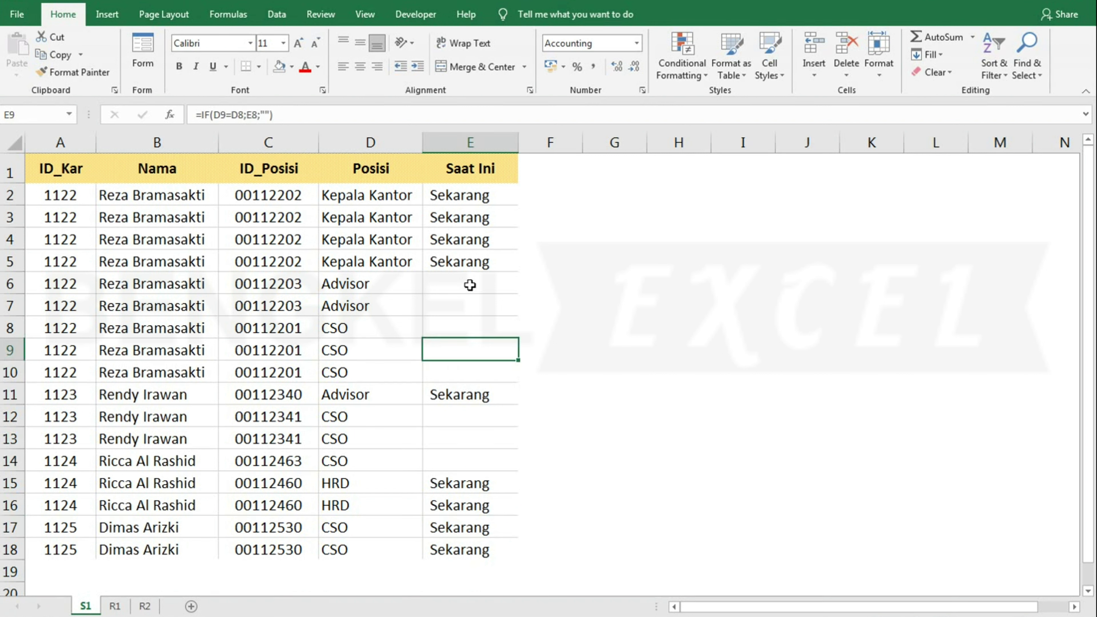
pyautogui.click(470, 277)
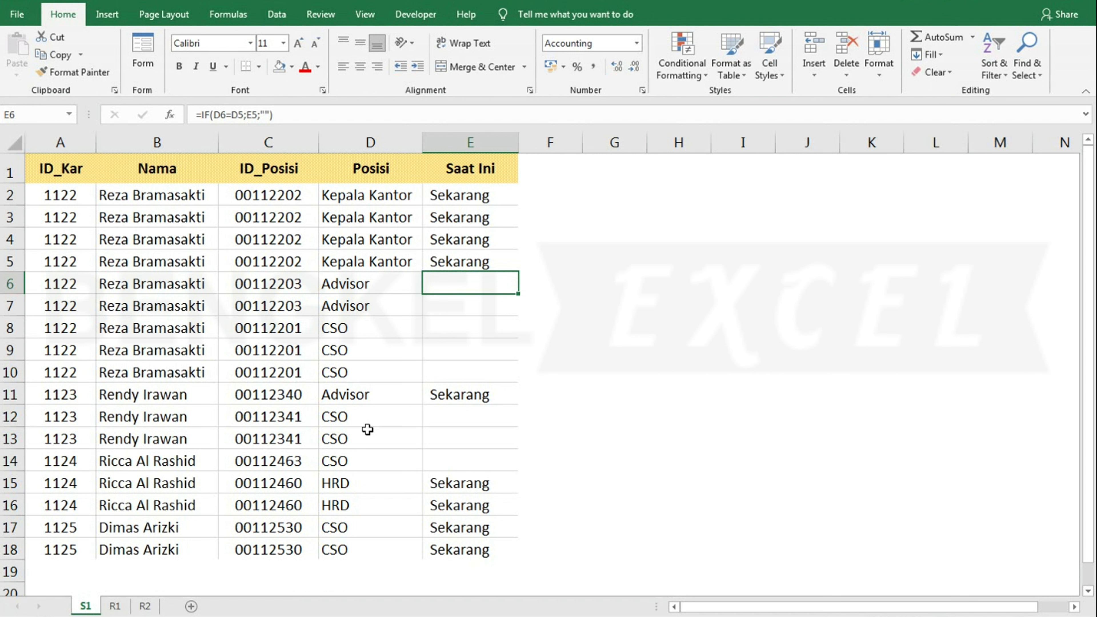